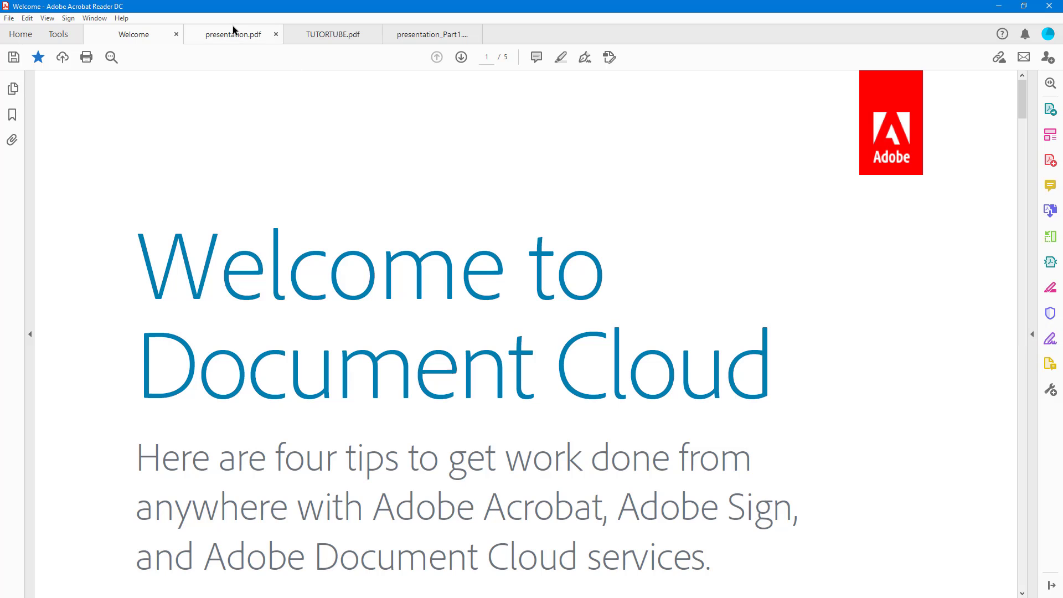
Return to the Welcome PDF and try showing and hiding the commenting tools and comments list
click(233, 31)
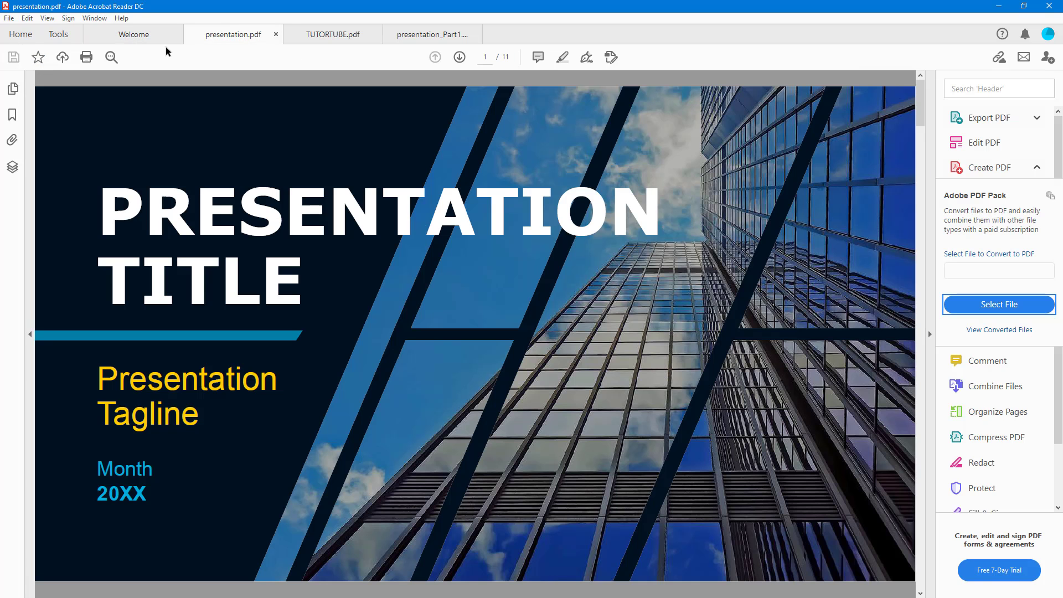
click(146, 35)
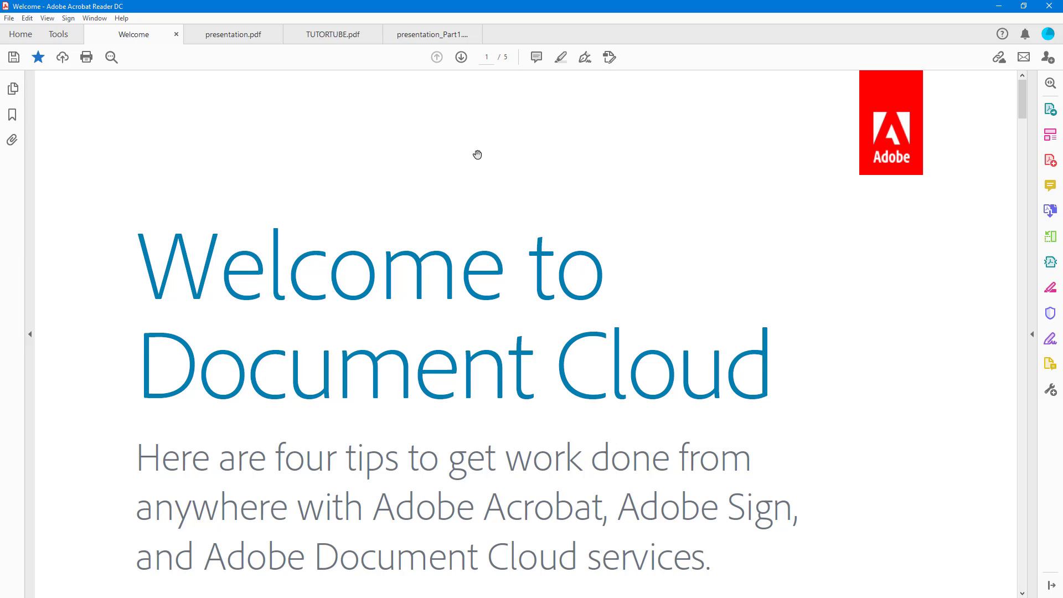
click(1050, 187)
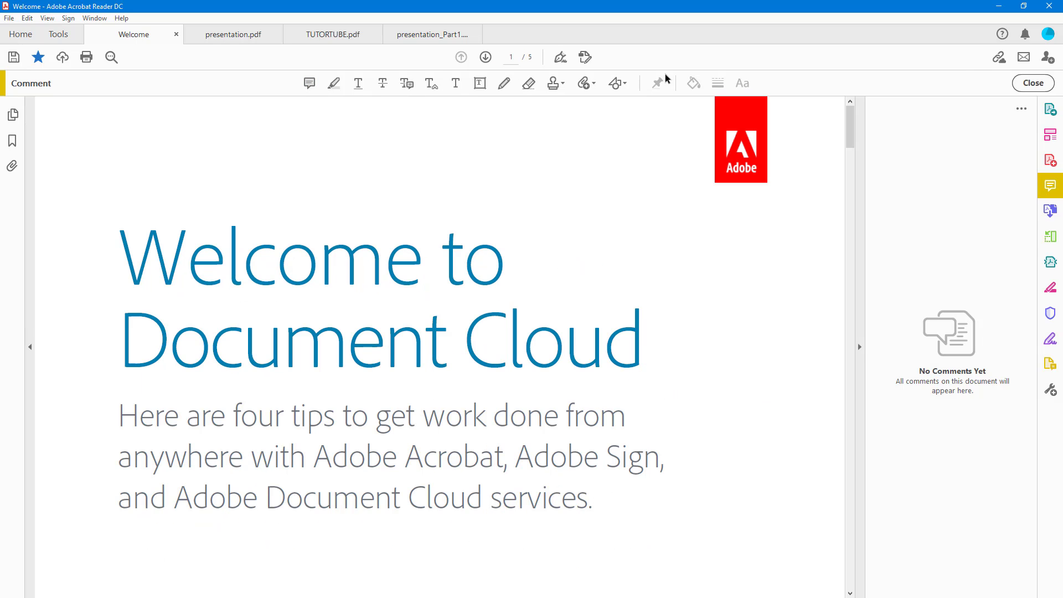
click(860, 163)
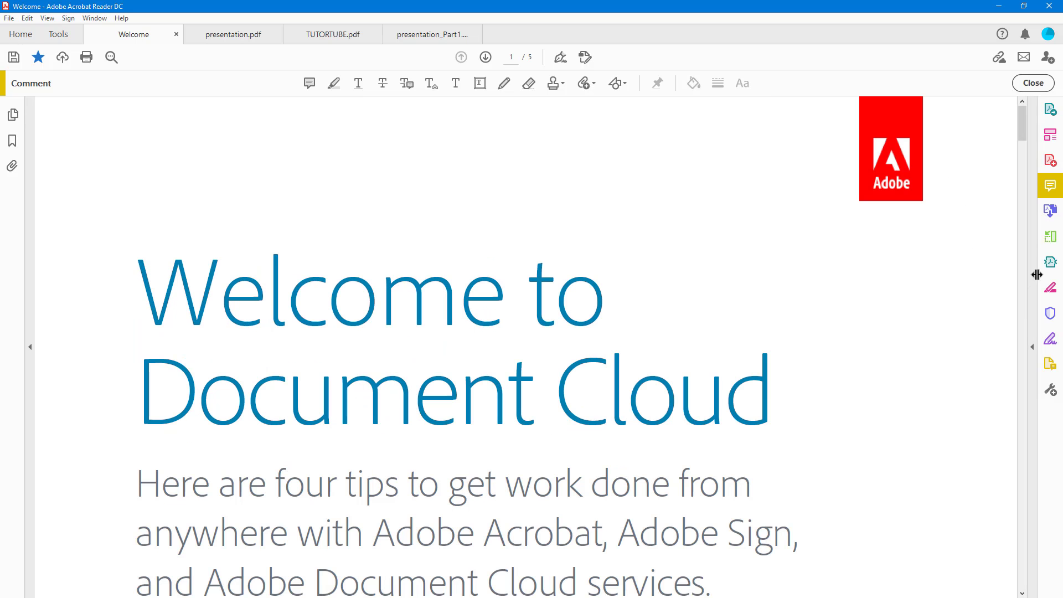
click(1033, 231)
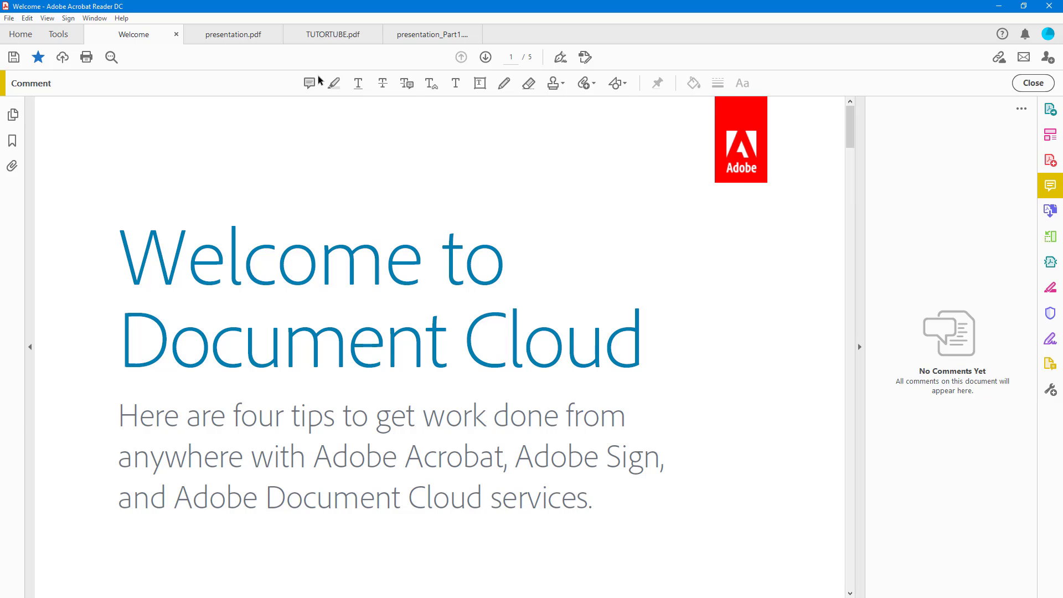
click(1033, 83)
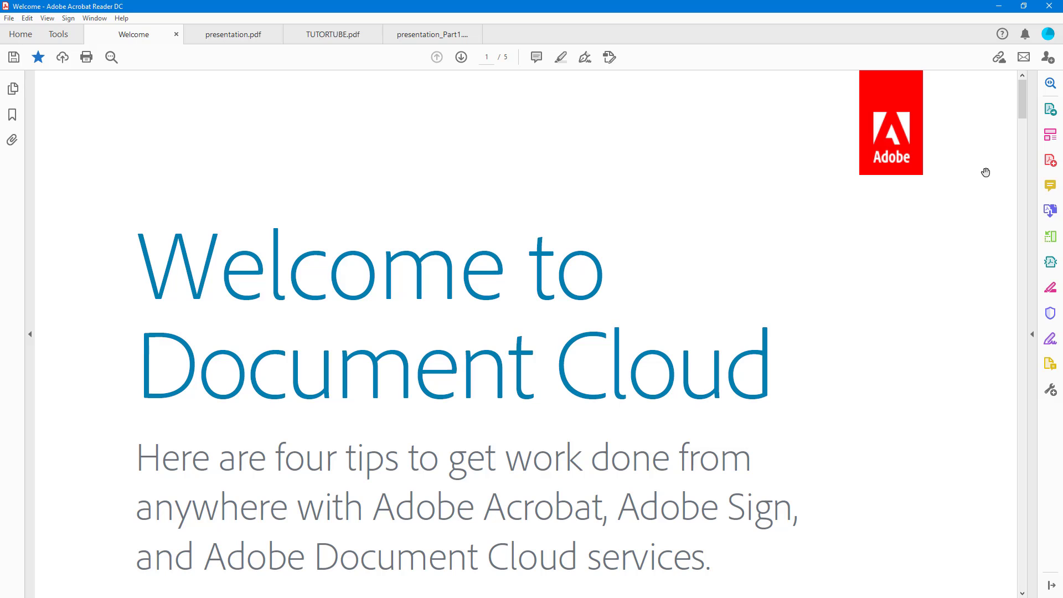
Open Comment from the expanded tools list and pick the Sticky Note tool
click(1032, 145)
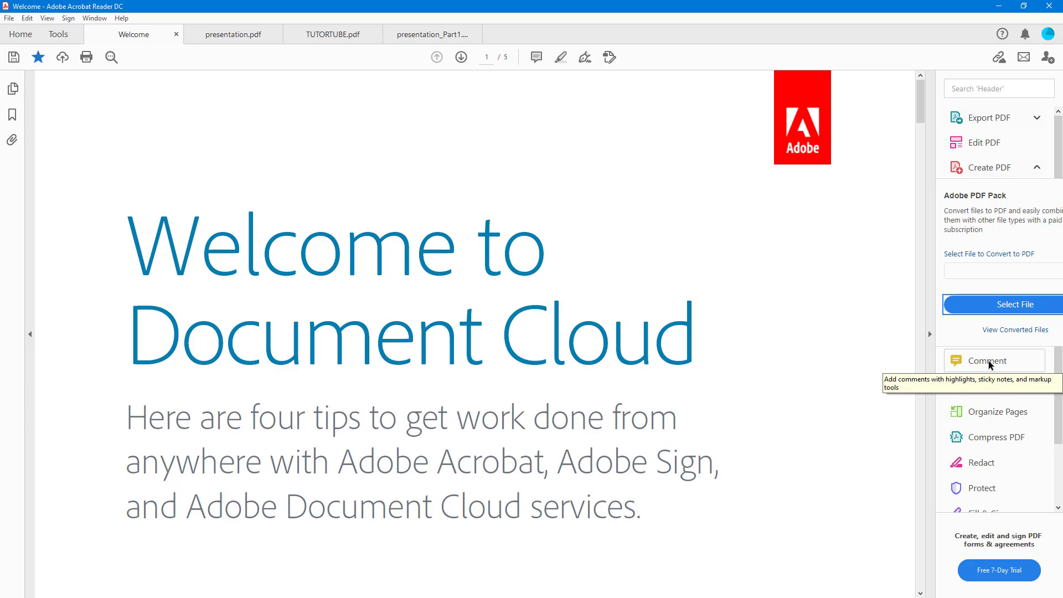
click(988, 360)
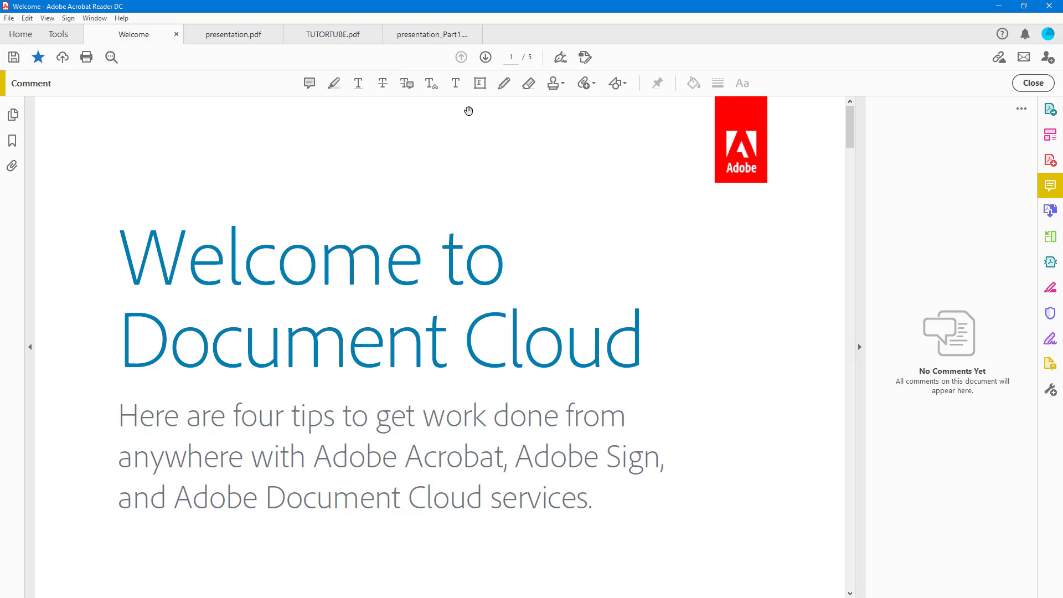
click(310, 83)
Place a note beside the 'Welcome to' title and post 'Change the font to green'
click(521, 266)
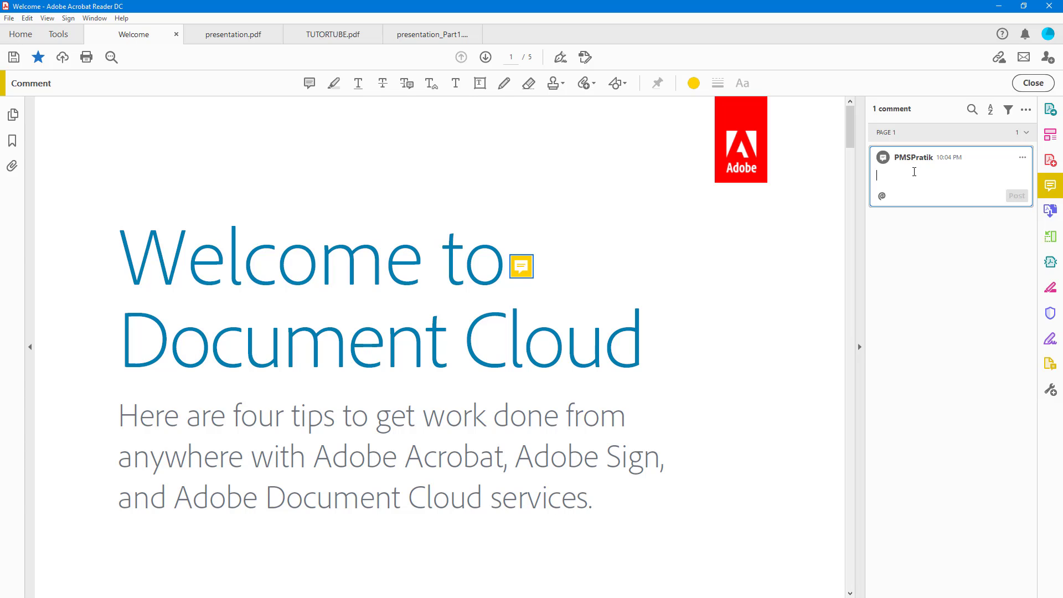
text(Change the font to green)
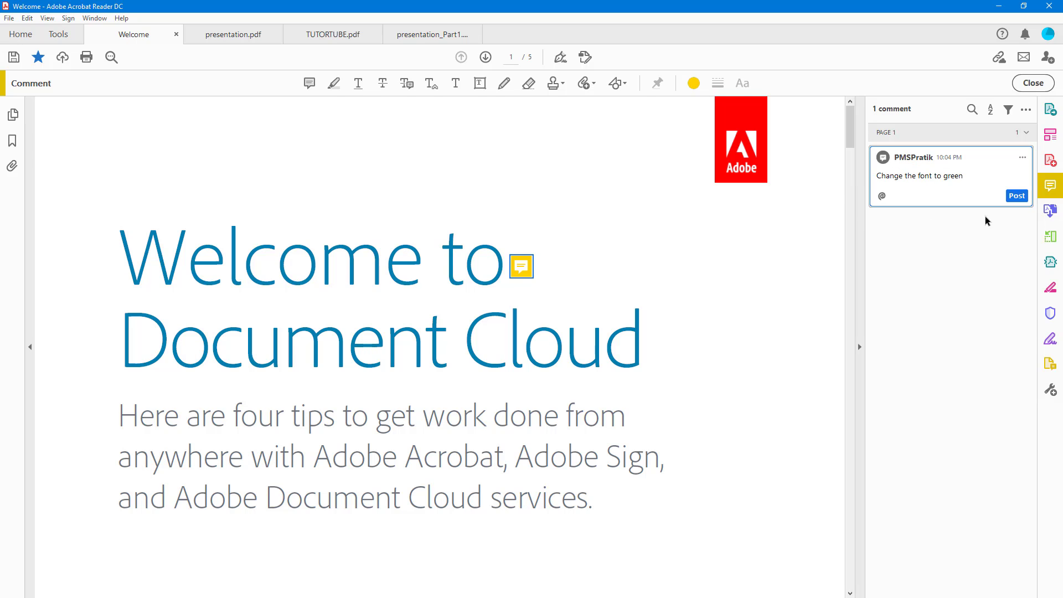
click(1016, 197)
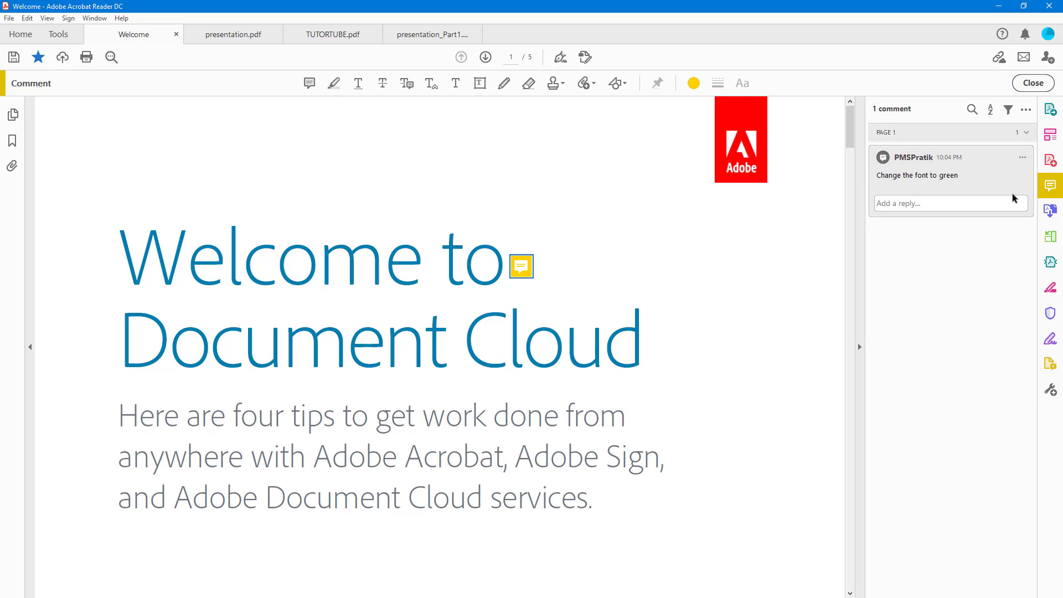
mouse_move(518, 270)
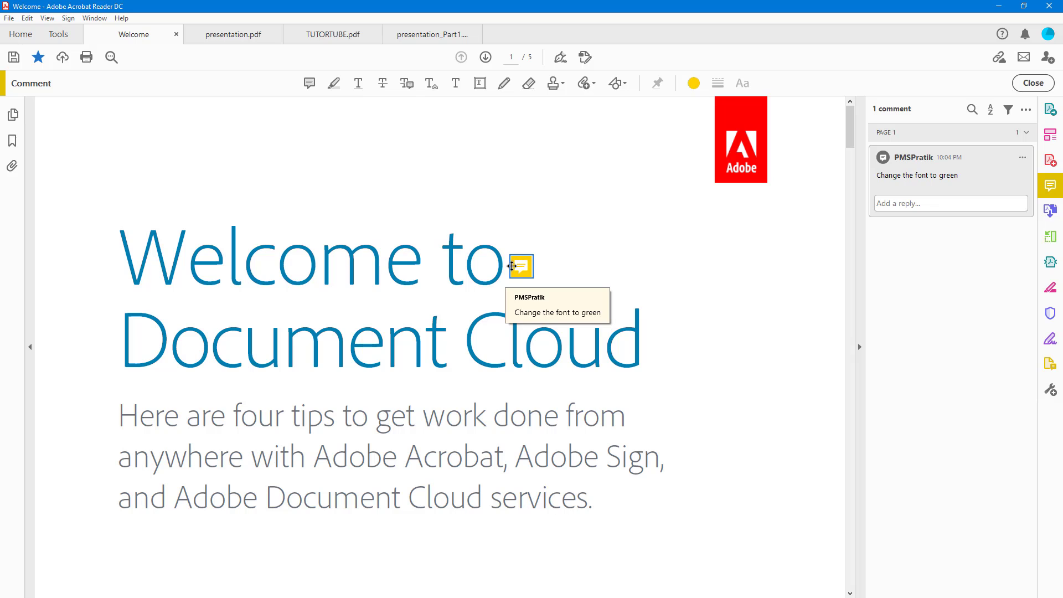
click(309, 84)
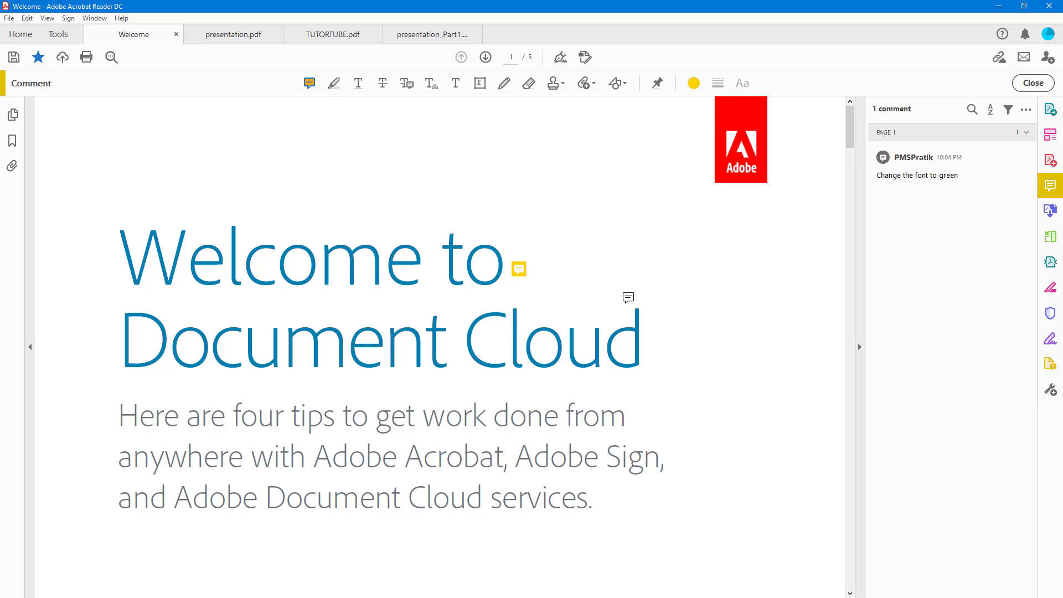
scroll(629, 349, down, 3)
scroll(147, 430, down, 2)
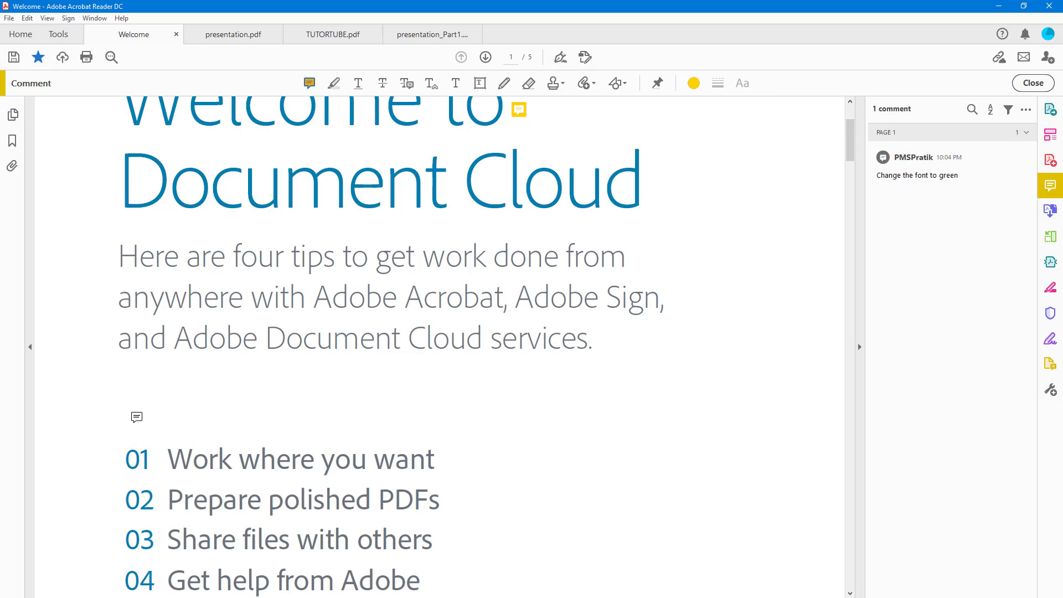
Post a note reading 'Add in more points' and drag it beside tip 01, 'Work where you want'
click(138, 418)
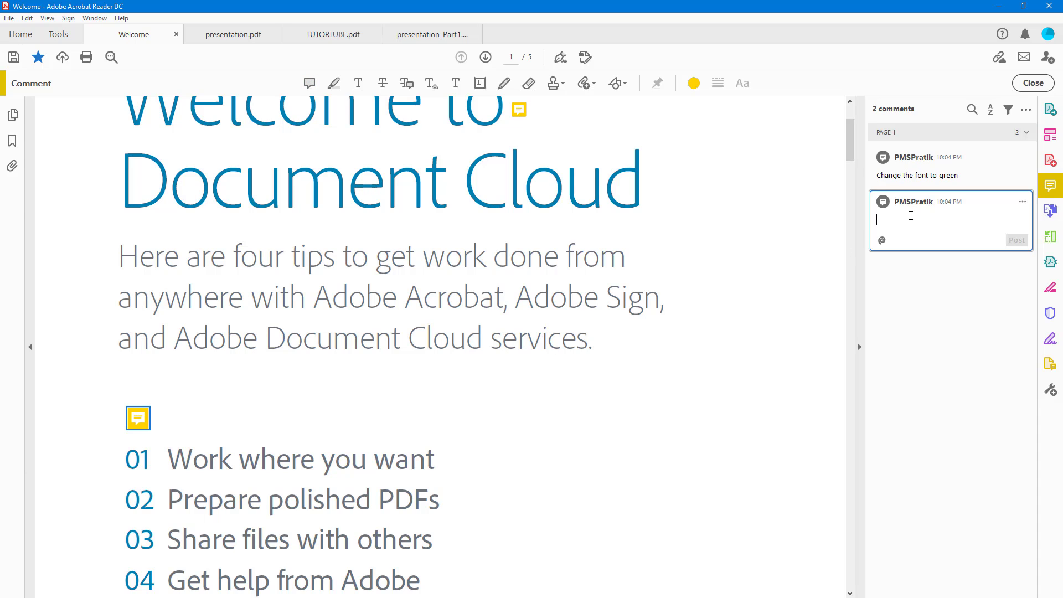
text(Add in more points)
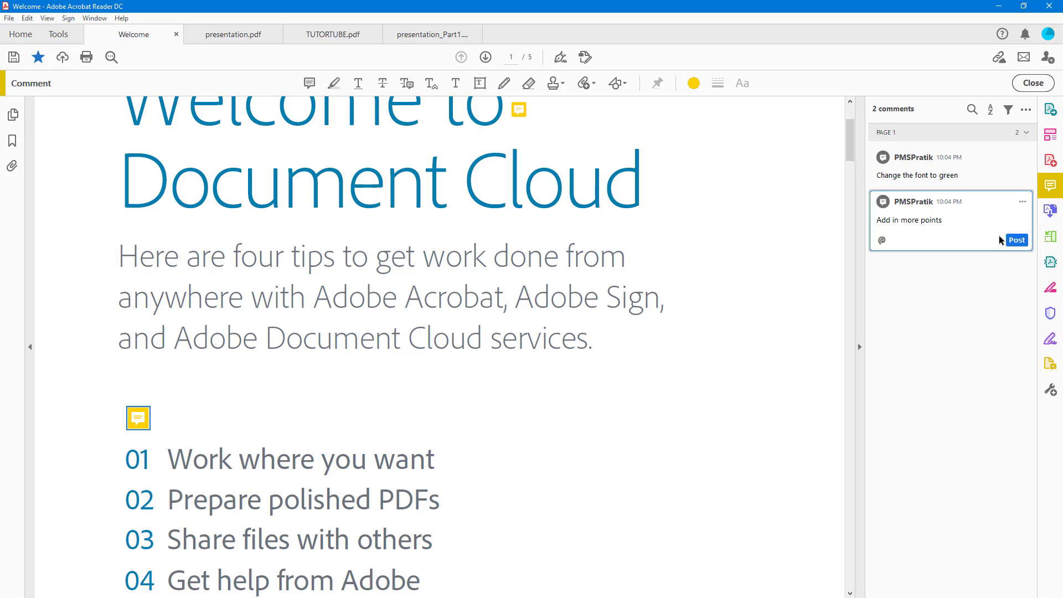
click(1019, 241)
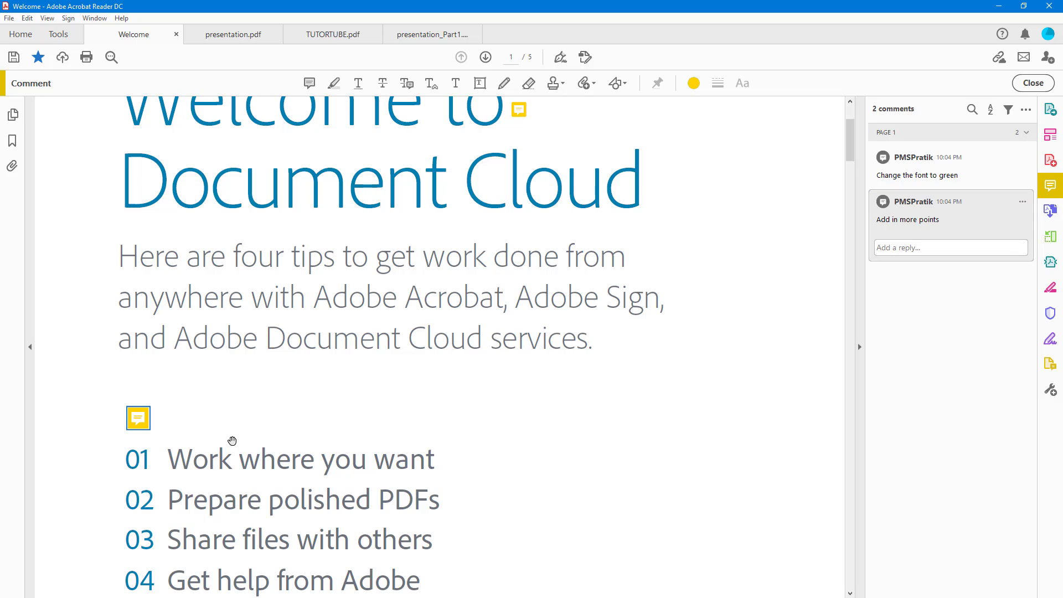
drag(138, 418, 457, 456)
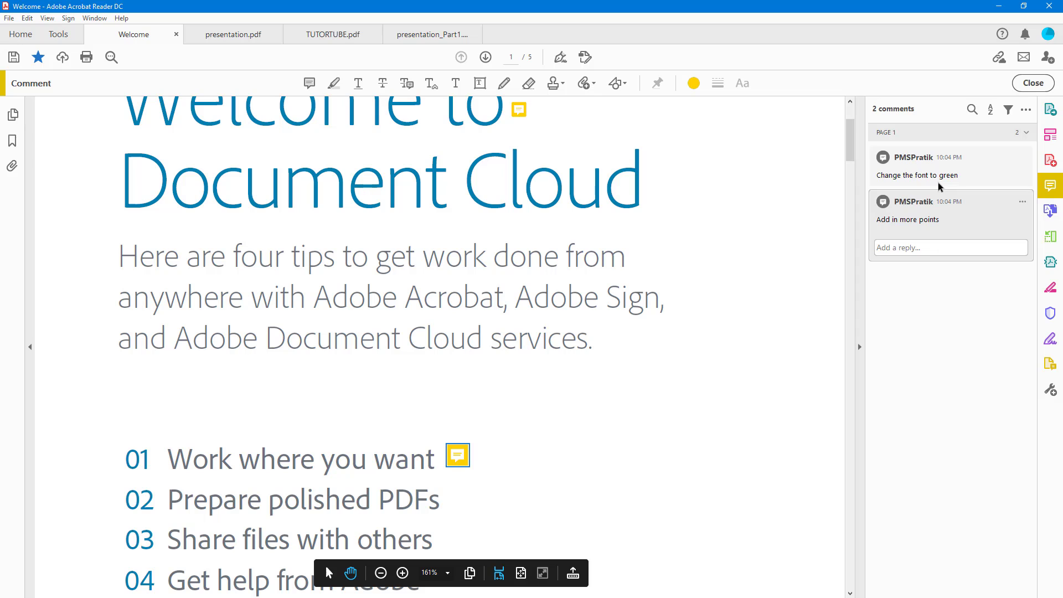
Reply 'dfgdfgdf' to the second note and 'dfgdfg' to the first, then nudge the first note
click(929, 247)
text(dfgdfgdf)
click(1017, 266)
click(958, 171)
click(936, 203)
text(dfgdfg)
click(1008, 224)
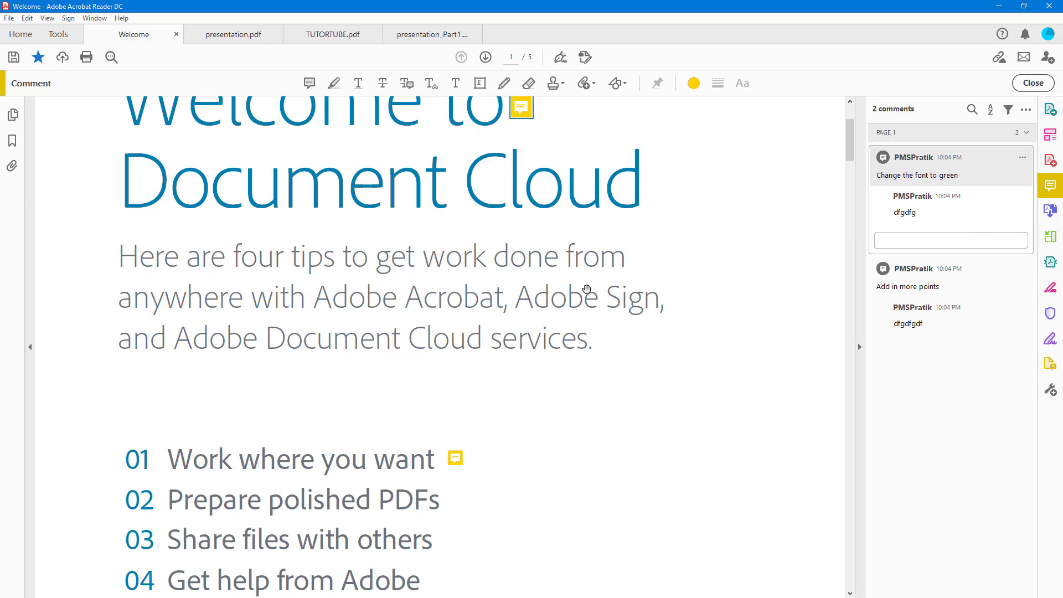
scroll(604, 258, up, 3)
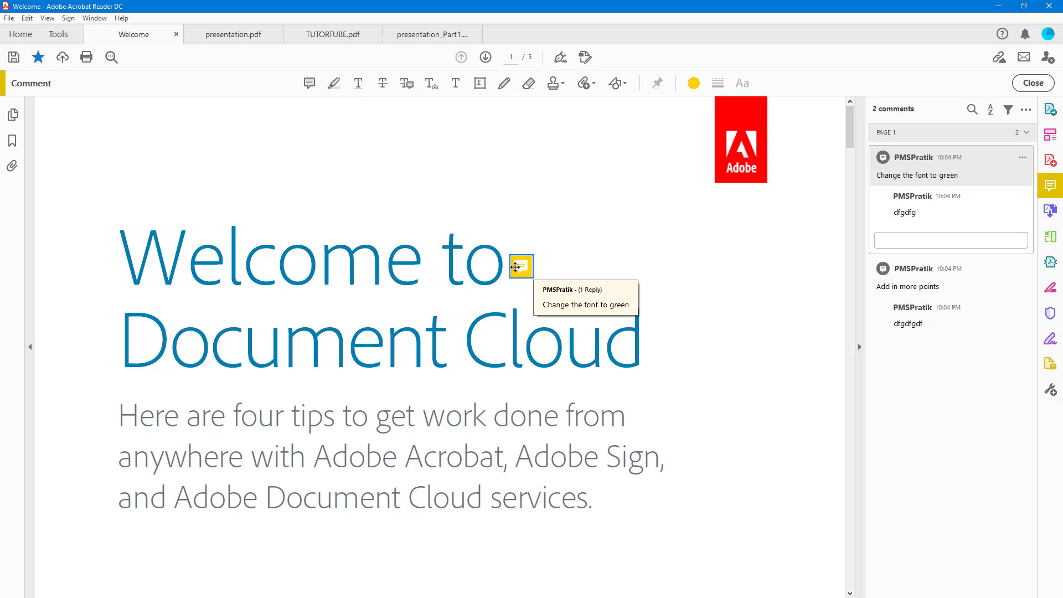
drag(523, 273, 532, 285)
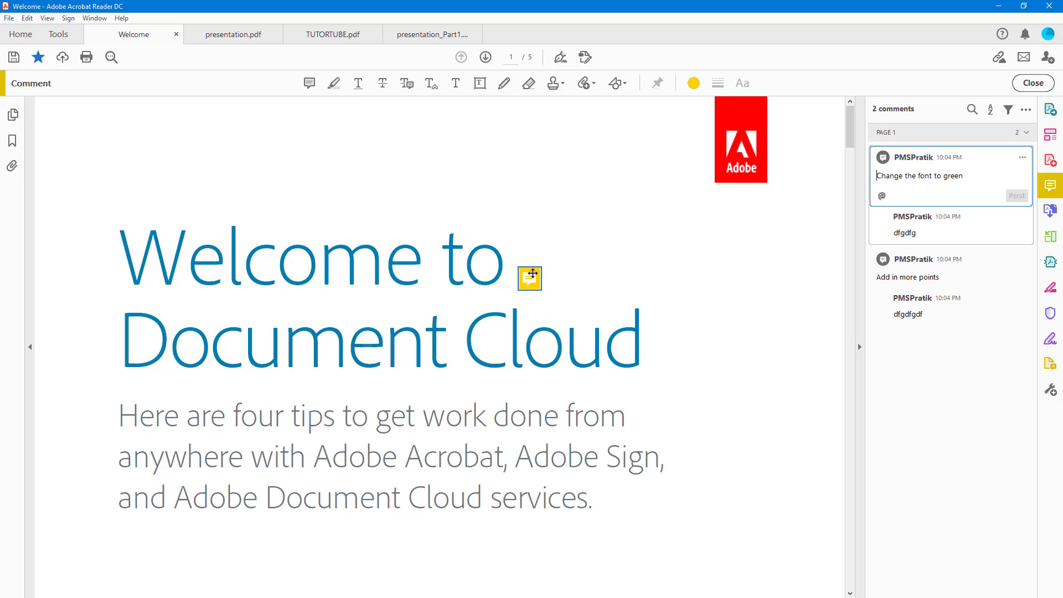
Open the 'Change the font to green' note's pop-up showing its 'dfgdfg' reply
right_click(534, 281)
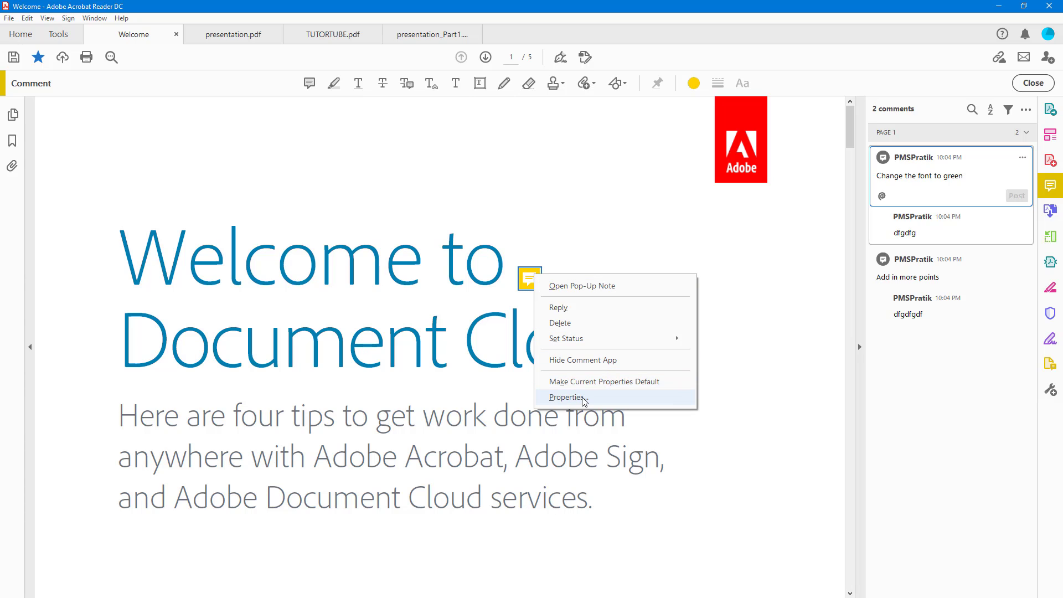
click(583, 286)
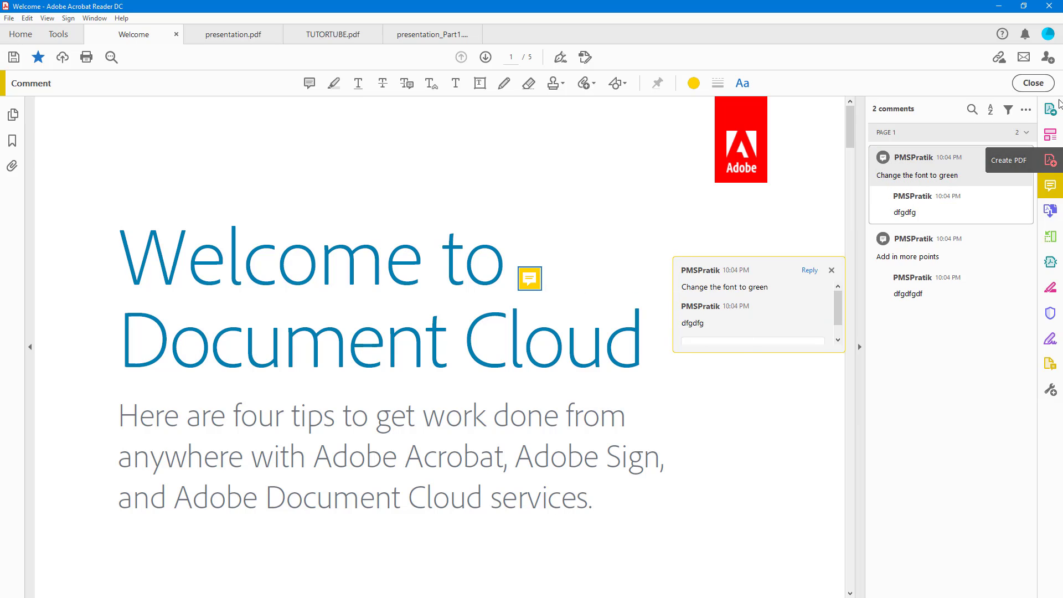
Close the commenting tools and open the 'Add in more points' note's pop-up beside the first
click(1033, 82)
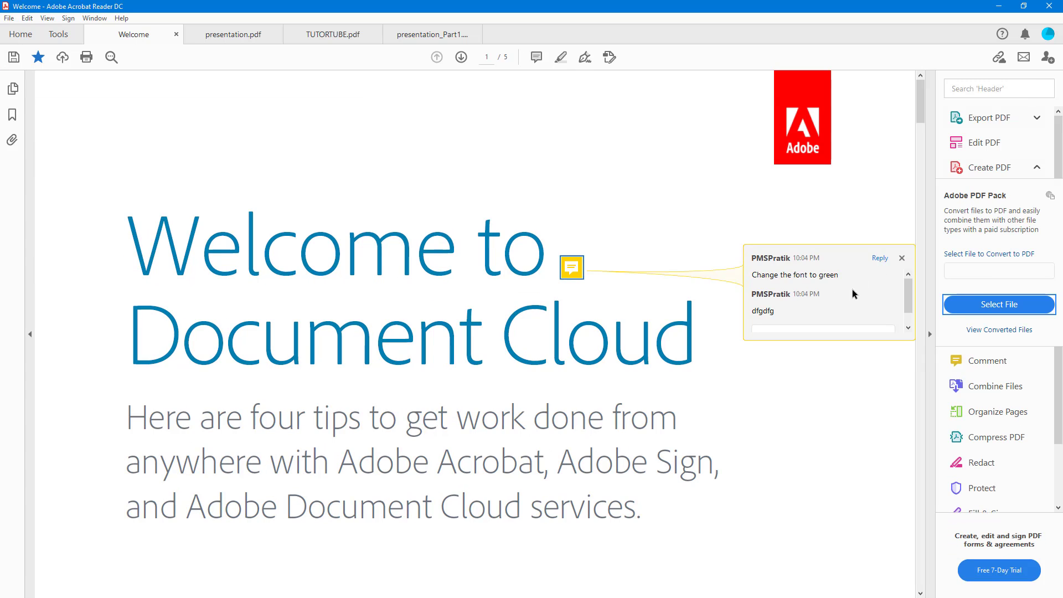
scroll(547, 299, down, 6)
click(491, 233)
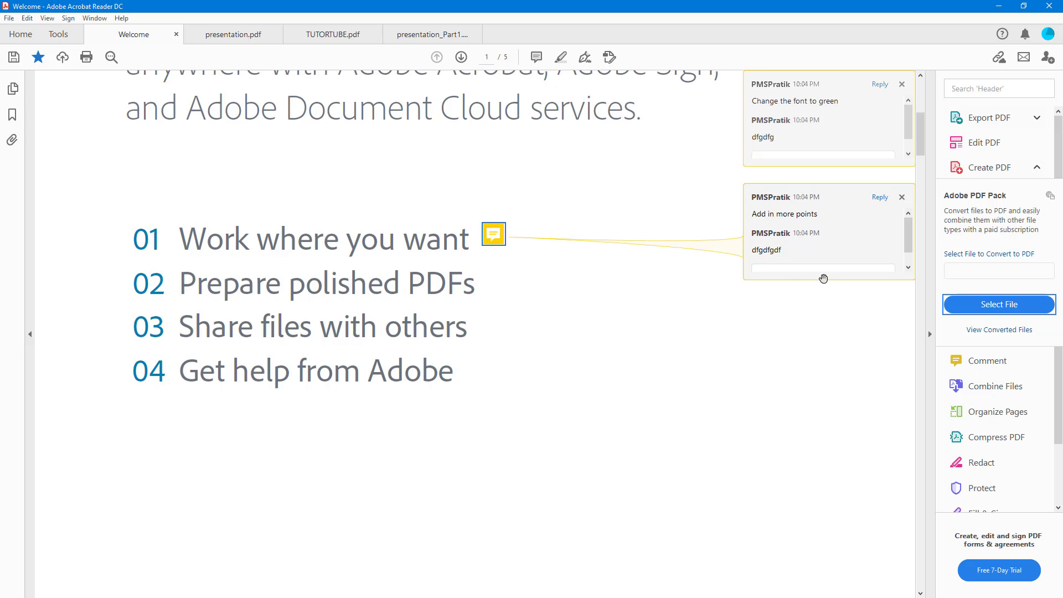
scroll(908, 219, down, 1)
scroll(907, 218, up, 1)
scroll(655, 169, up, 4)
right_click(494, 420)
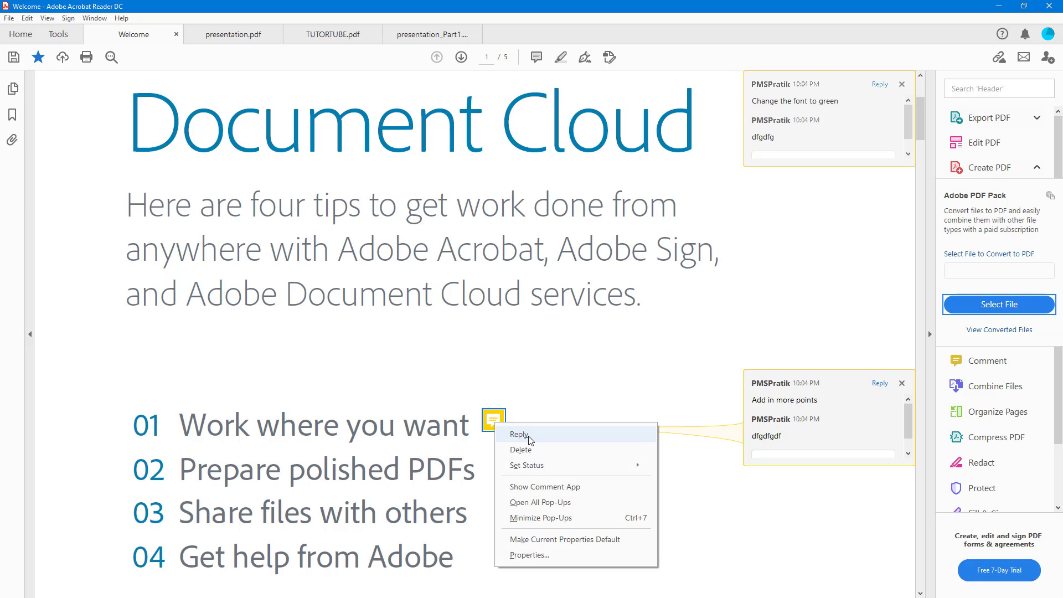
Set the 'Add in more points' note's status to Accepted, then Cancelled, and finally Completed
mouse_move(609, 468)
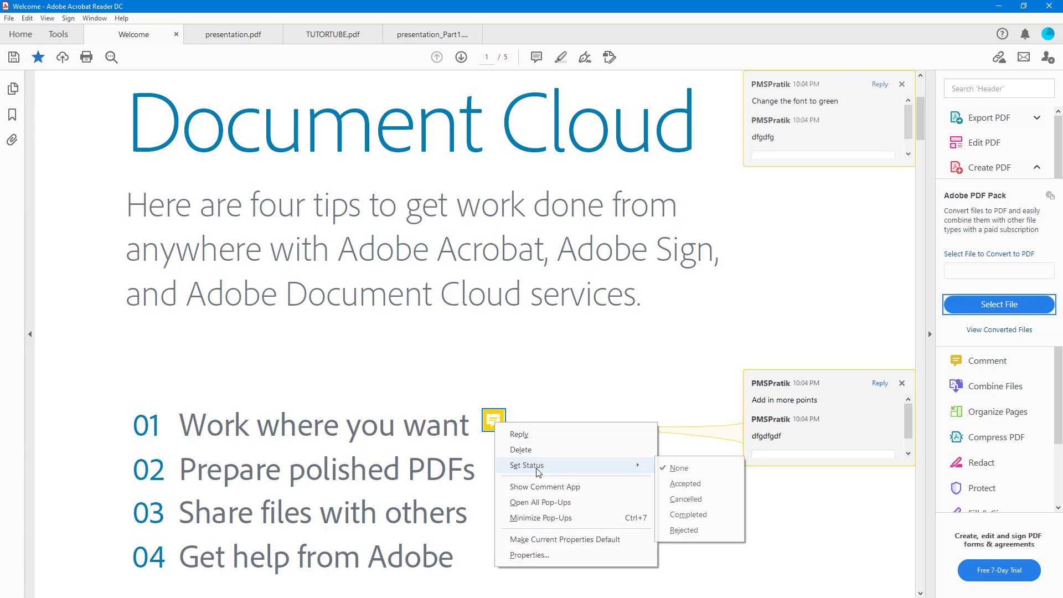
click(720, 483)
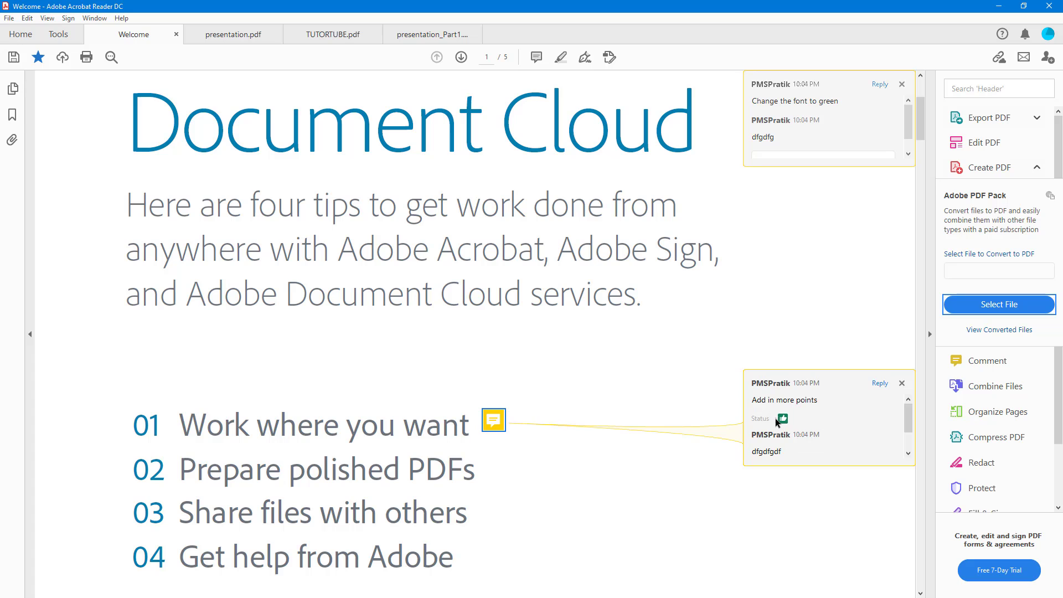
right_click(493, 421)
mouse_move(636, 465)
click(692, 499)
right_click(498, 424)
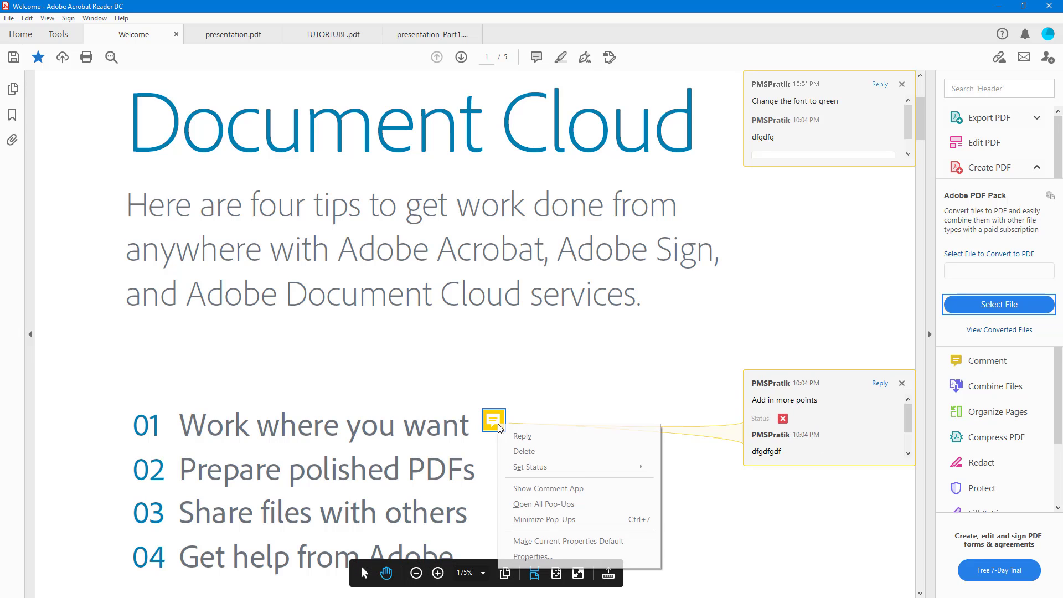
mouse_move(591, 472)
click(725, 518)
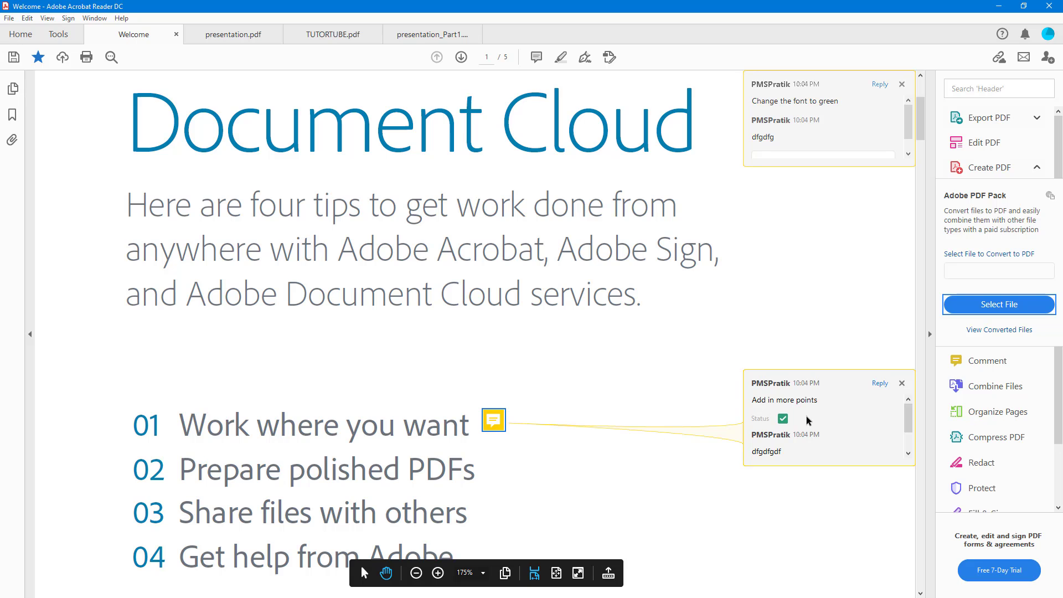
right_click(494, 424)
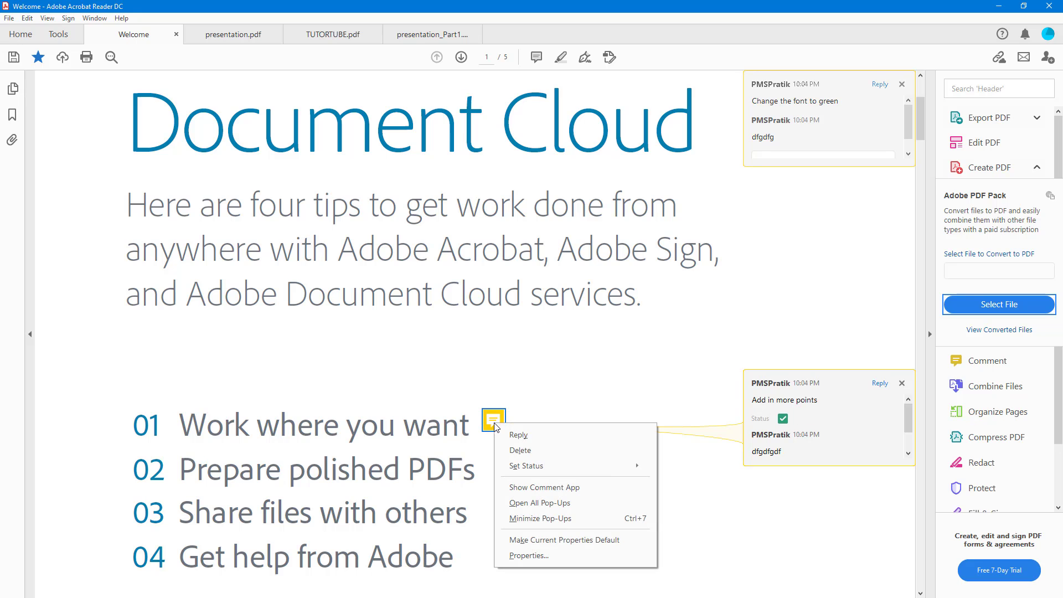
click(540, 489)
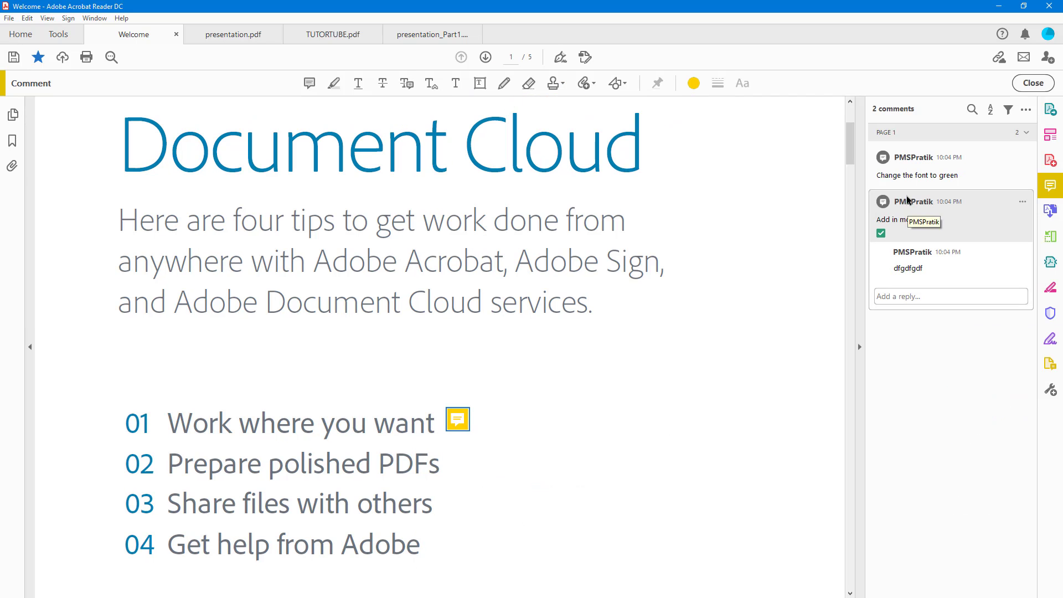
right_click(458, 422)
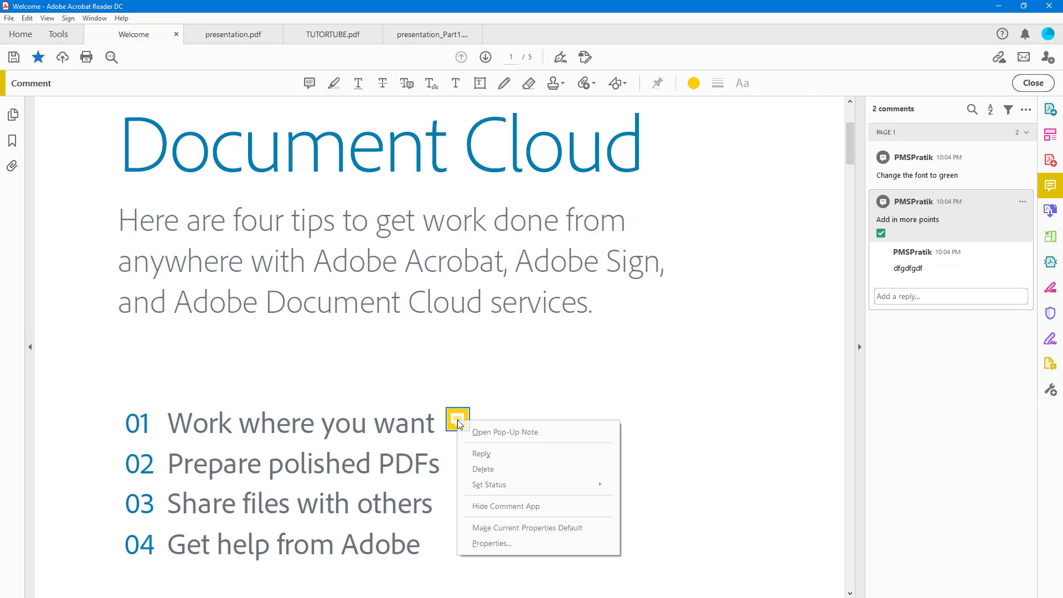
click(524, 508)
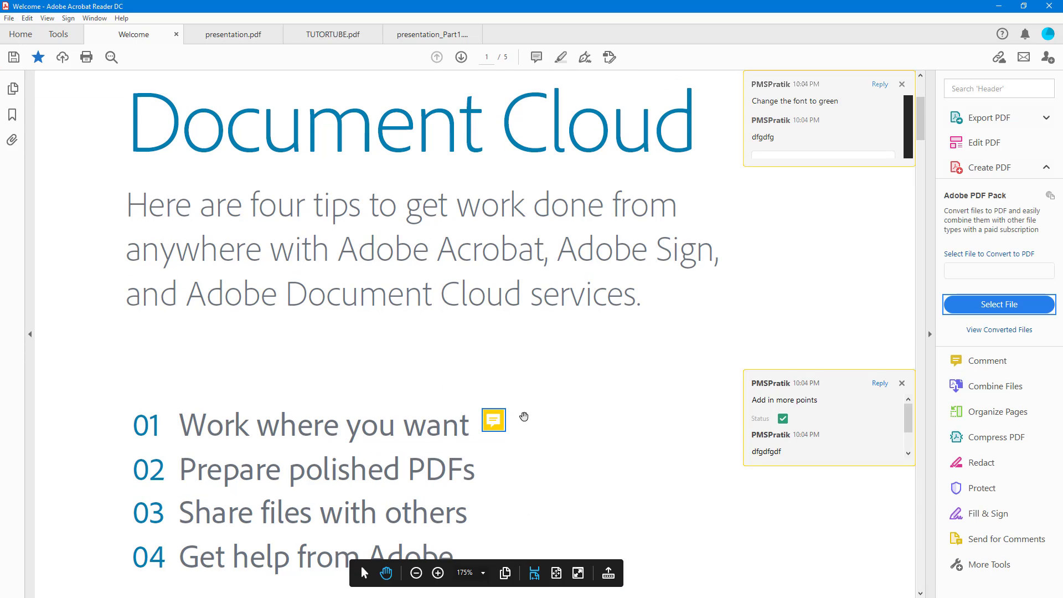
right_click(500, 429)
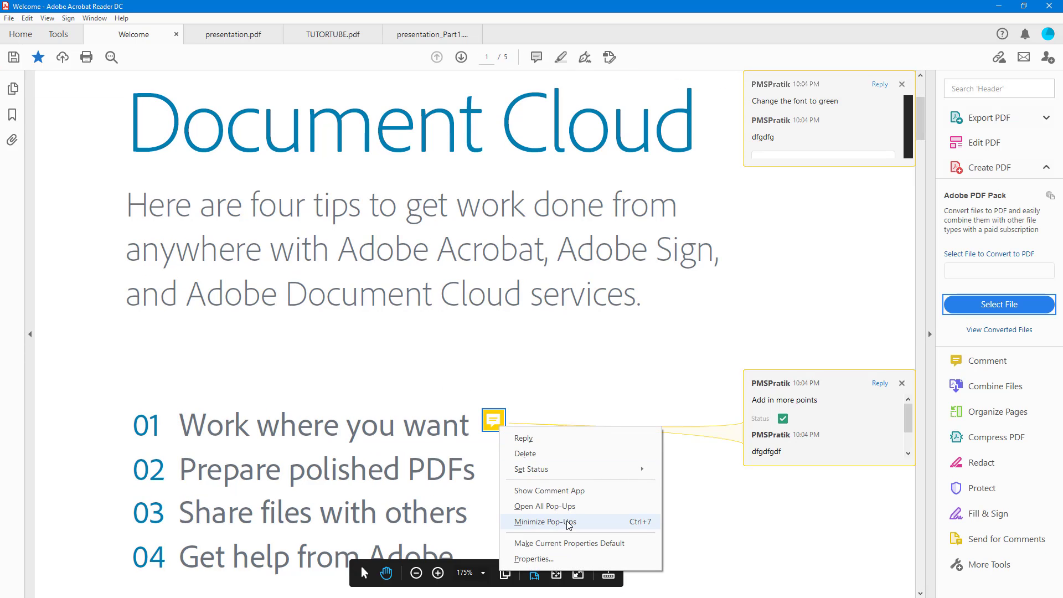
click(546, 522)
right_click(493, 422)
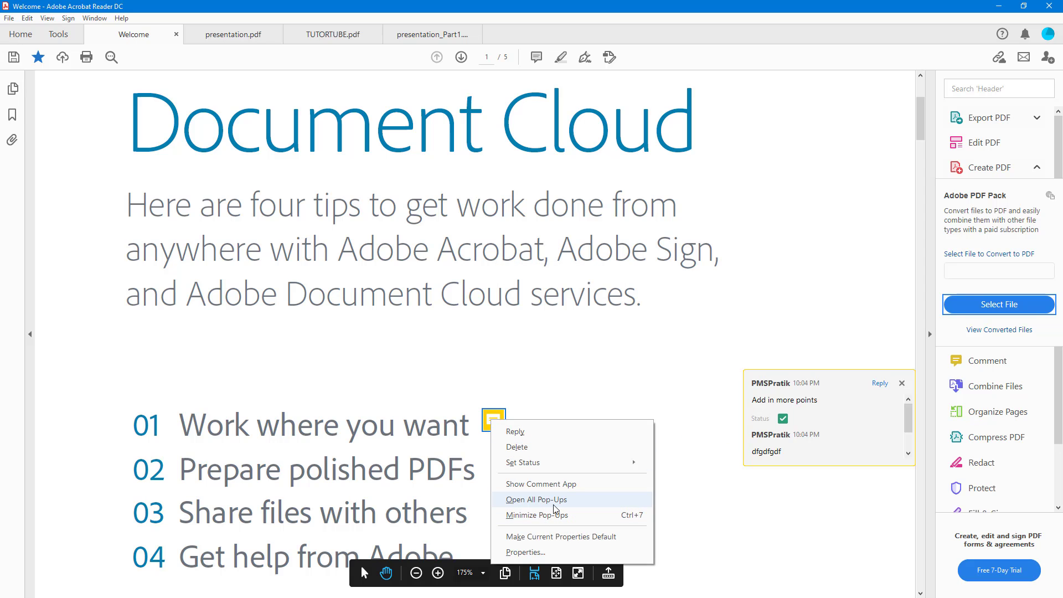
click(536, 499)
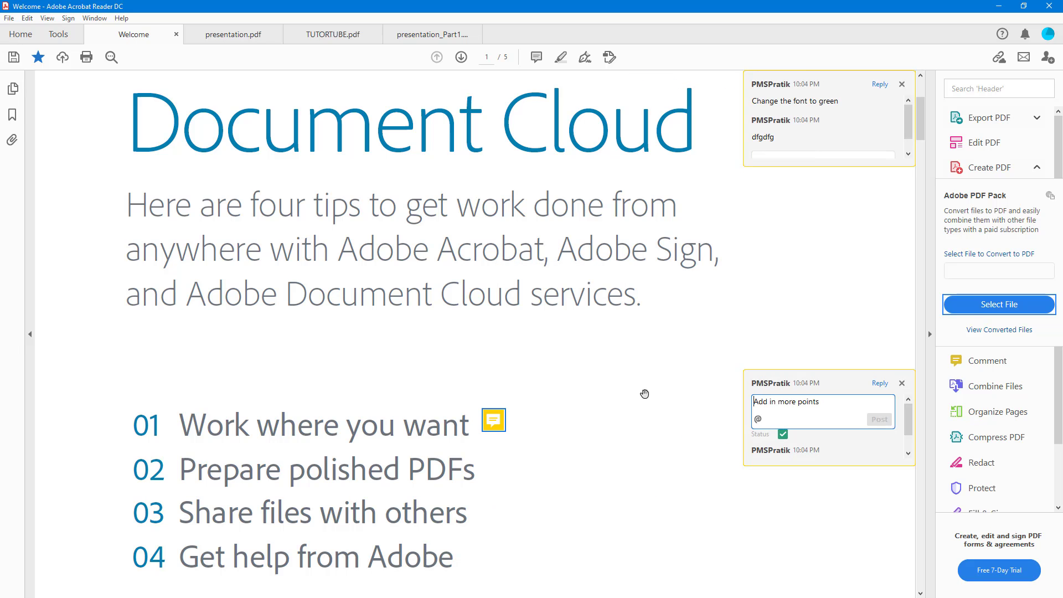
right_click(492, 424)
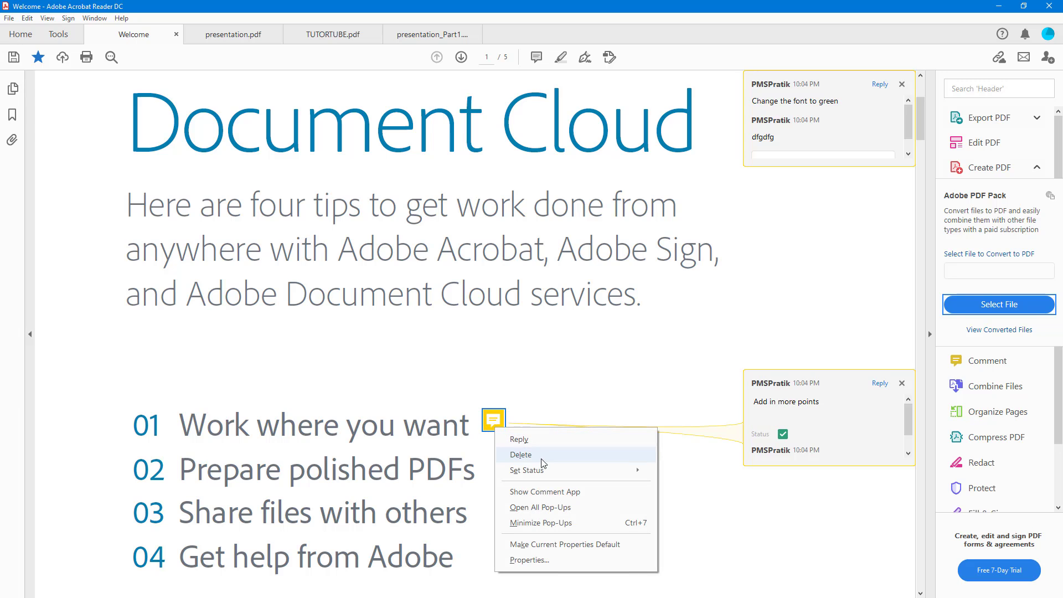
In the note's Properties, change its icon to Checkmark
click(531, 561)
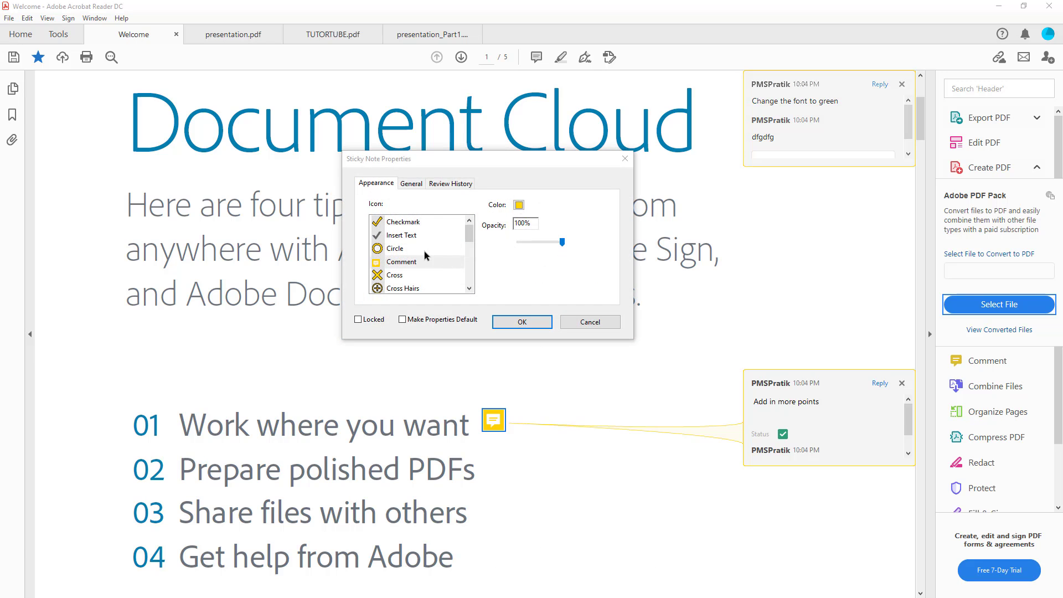
click(403, 221)
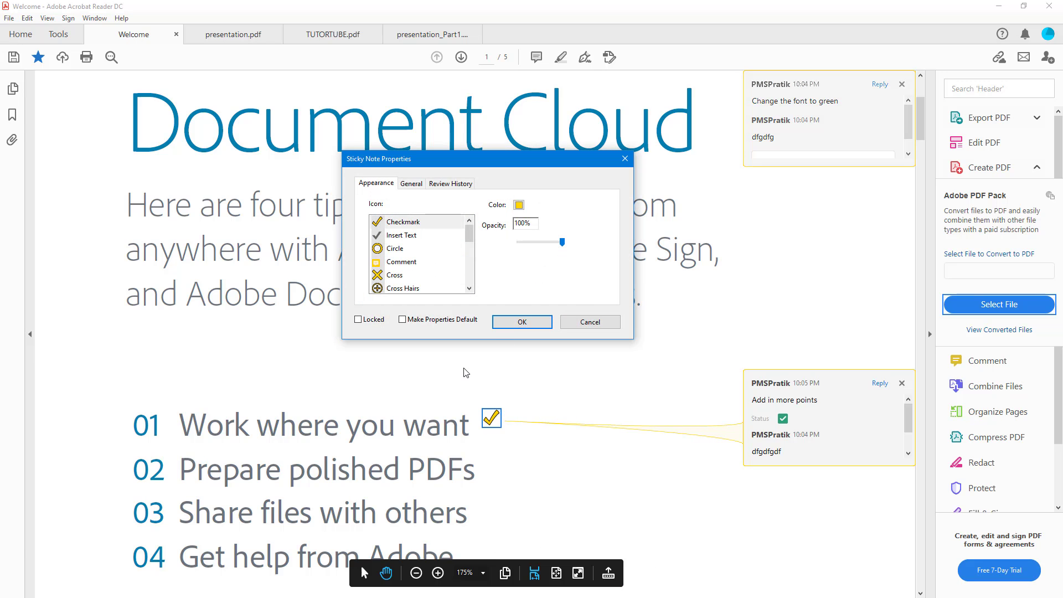
mouse_move(563, 245)
mouse_down()
mouse_move(537, 247)
mouse_move(561, 243)
mouse_up()
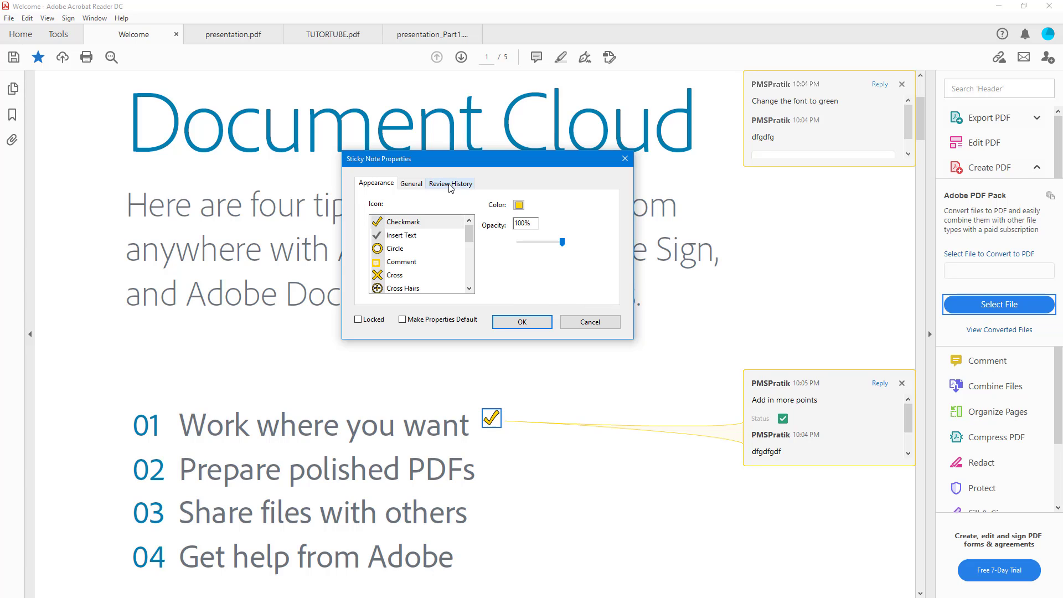
Replace the note's author name, check its Review History, and apply the properties
click(411, 184)
drag(465, 206, 390, 204)
text(TutorTube)
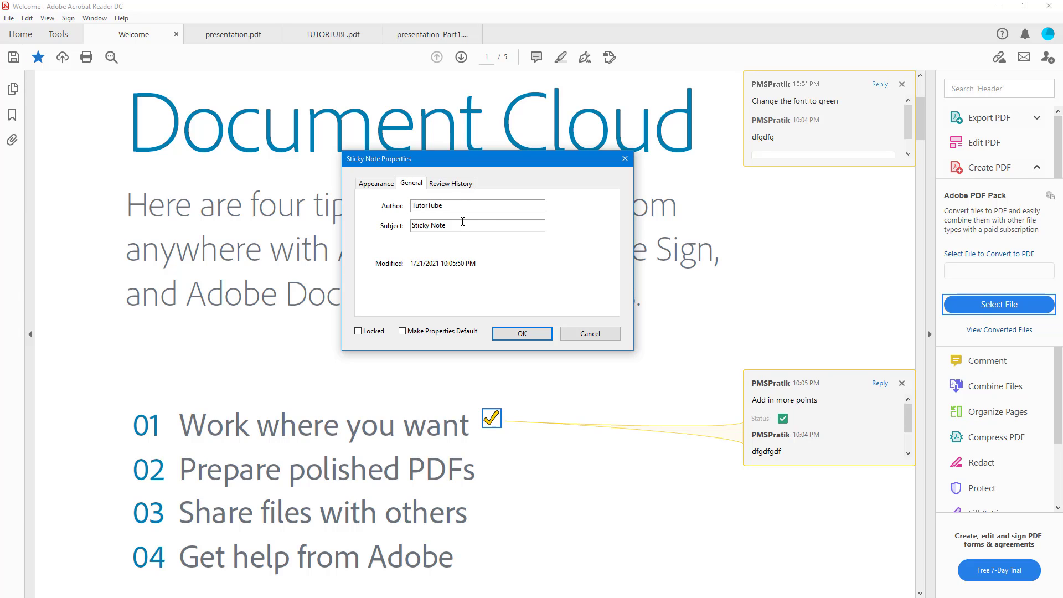
key(Tab)
click(463, 183)
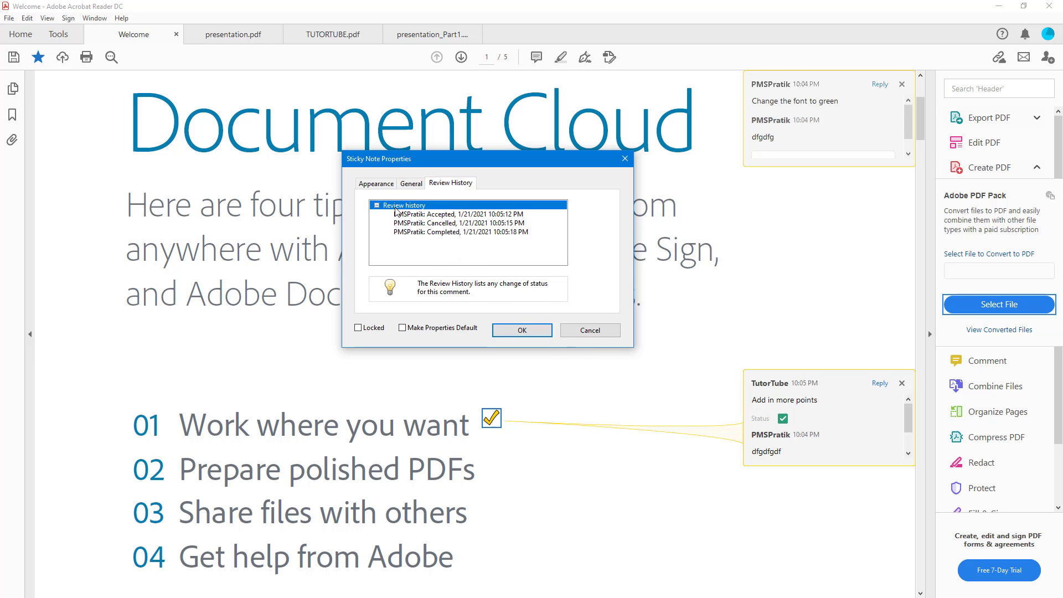
click(526, 334)
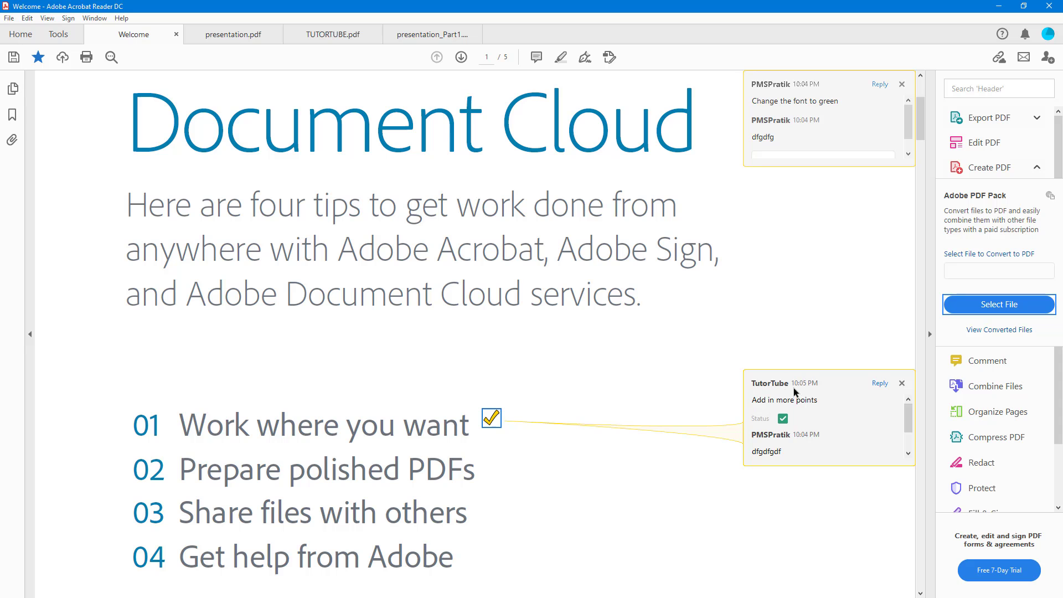
Make the checkmark note's properties the default and reopen the Comment tools with the comments list
scroll(499, 418, up, 3)
scroll(504, 398, down, 3)
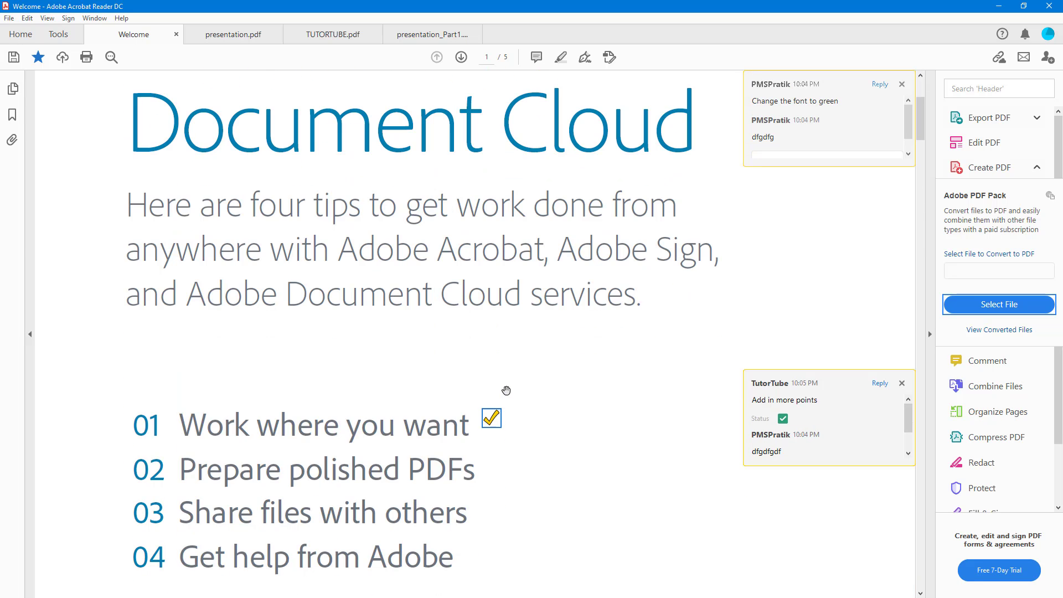
scroll(509, 427, up, 2)
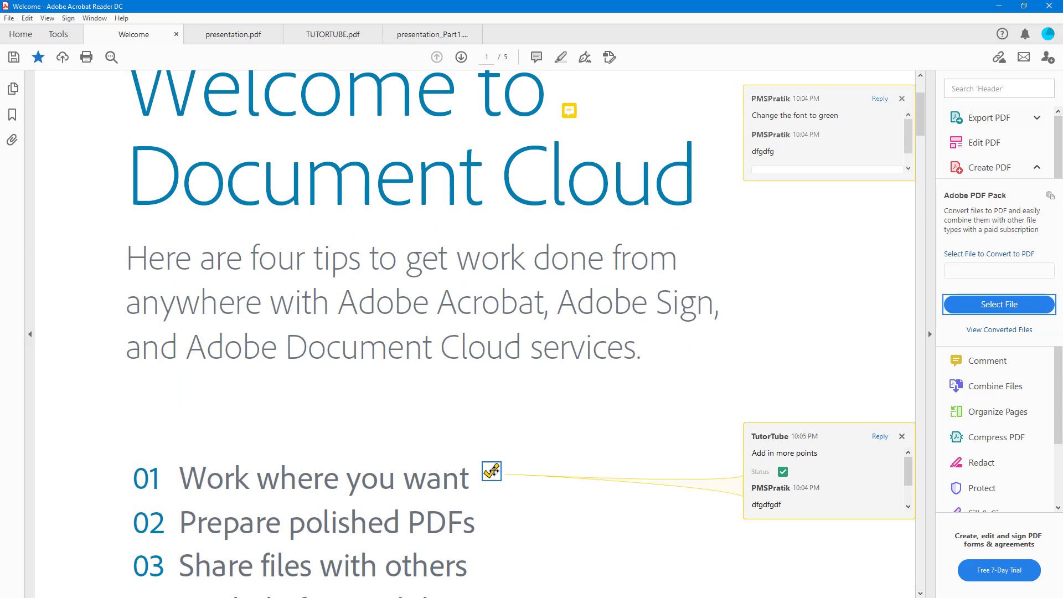
right_click(495, 476)
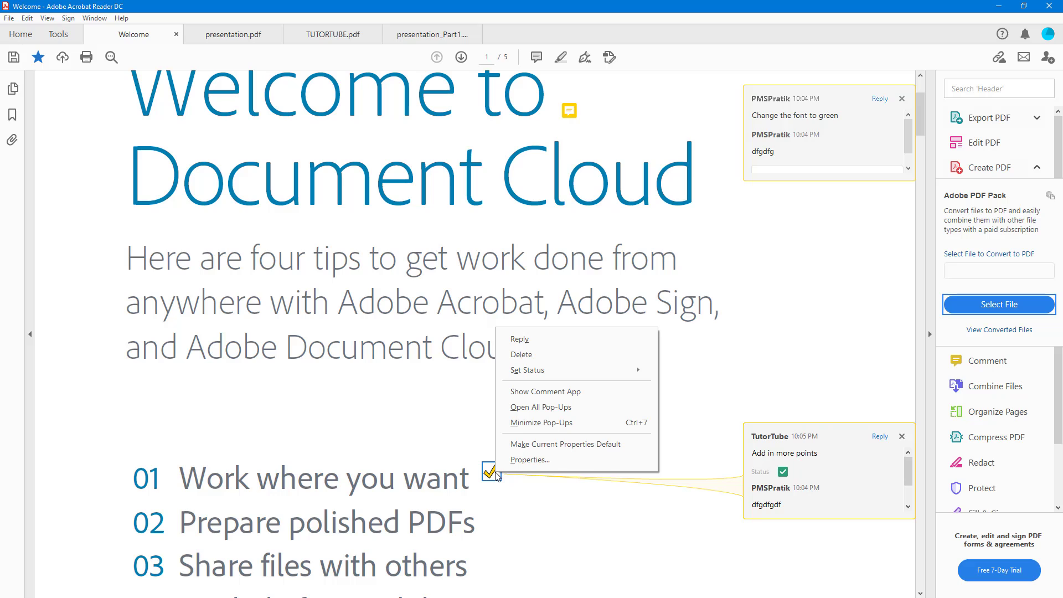
click(548, 446)
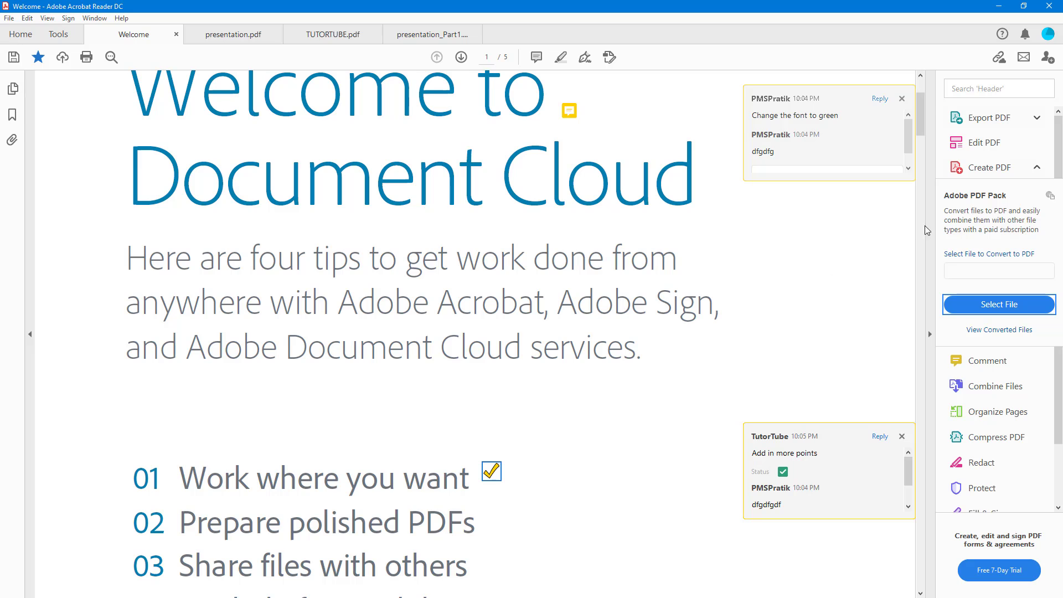
click(983, 360)
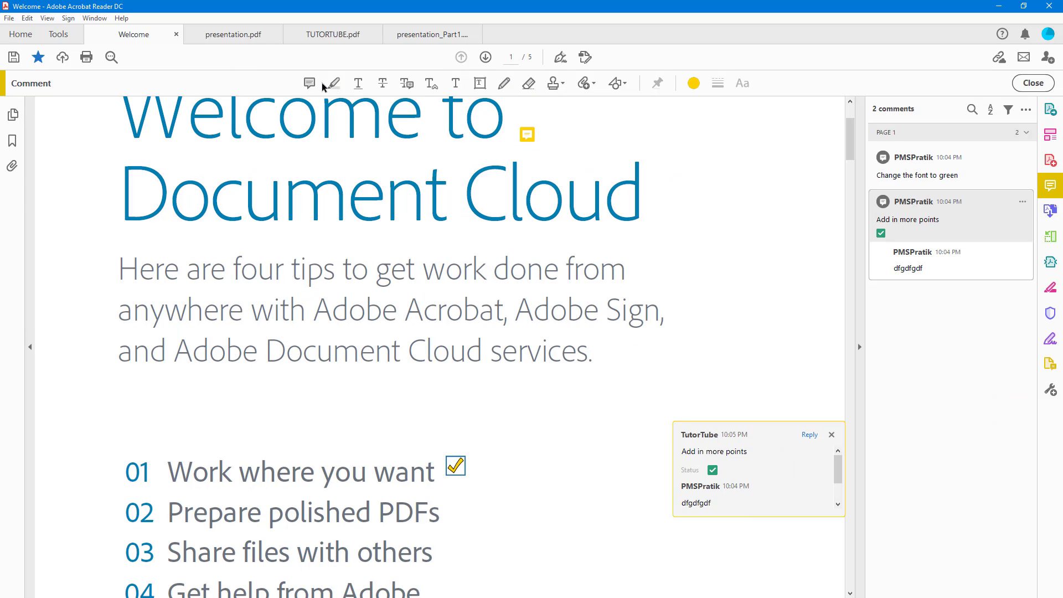
Add a checkmark note, drag it below the 'Adobe Document Cloud services.' line, then select the tip-01 note
click(310, 83)
click(238, 384)
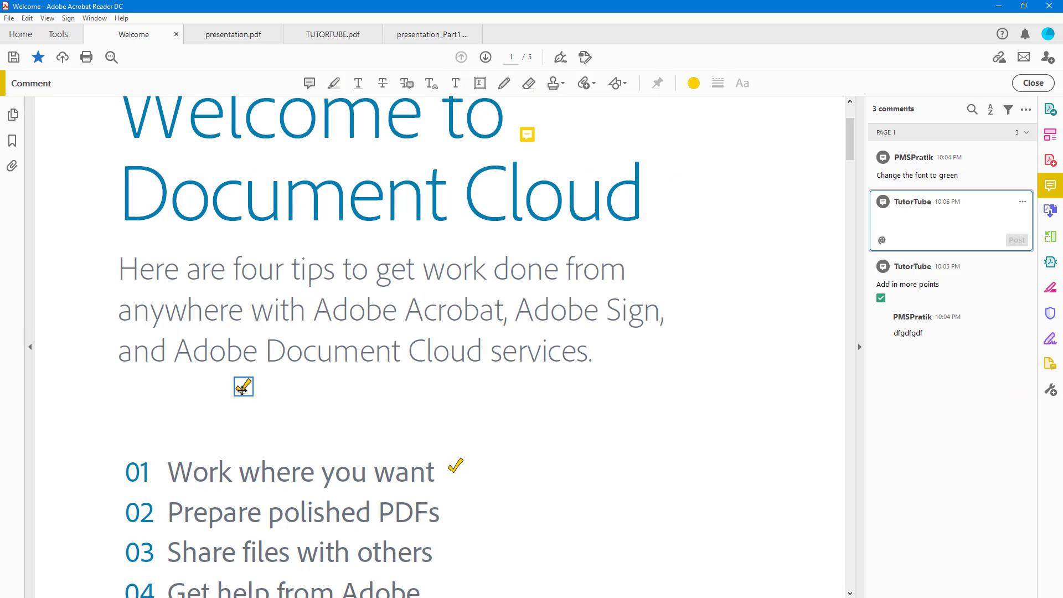
drag(256, 386, 159, 379)
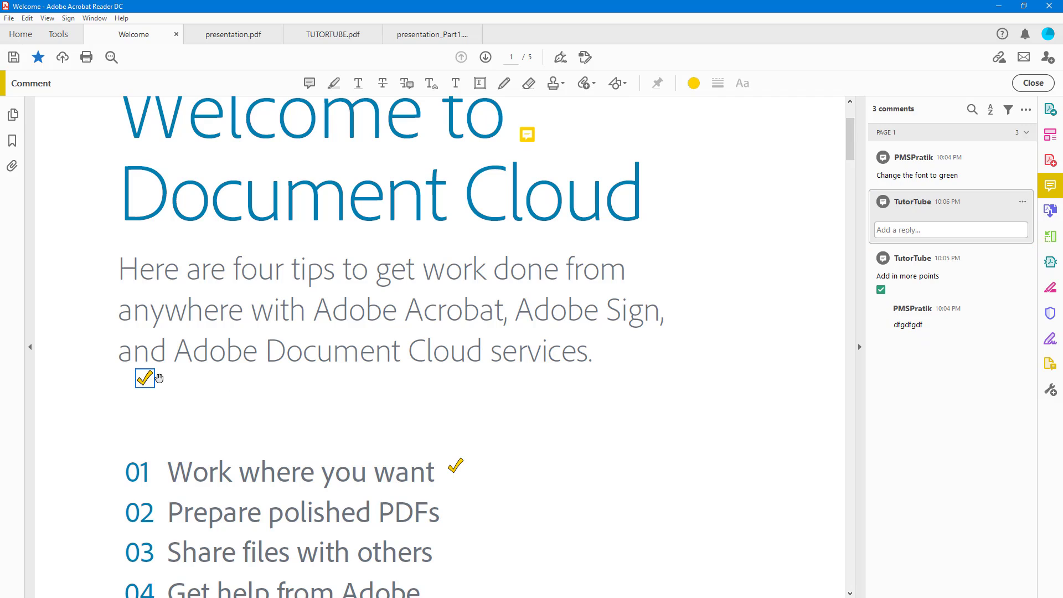
click(455, 465)
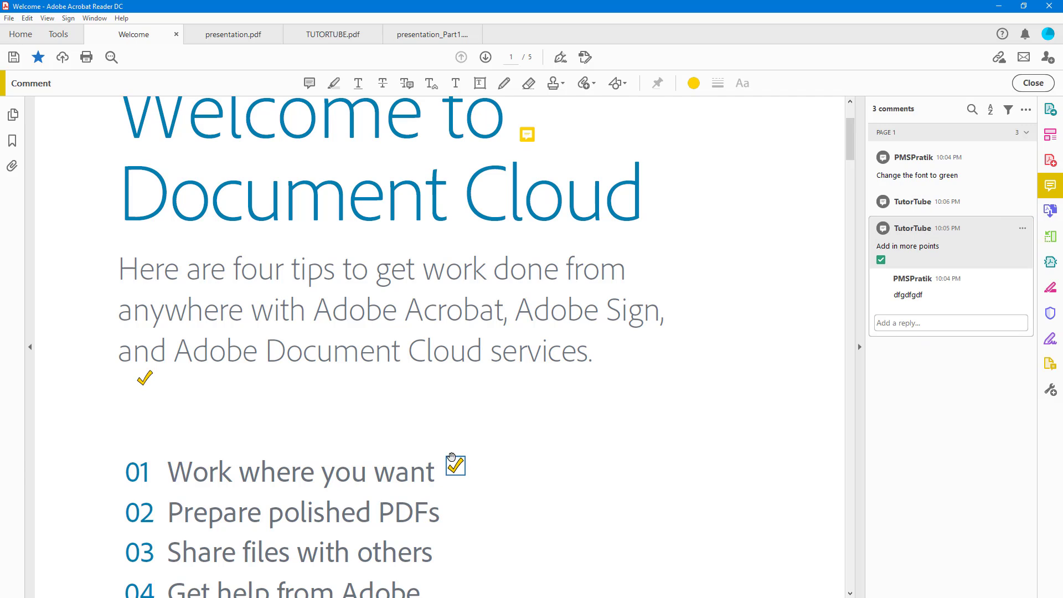